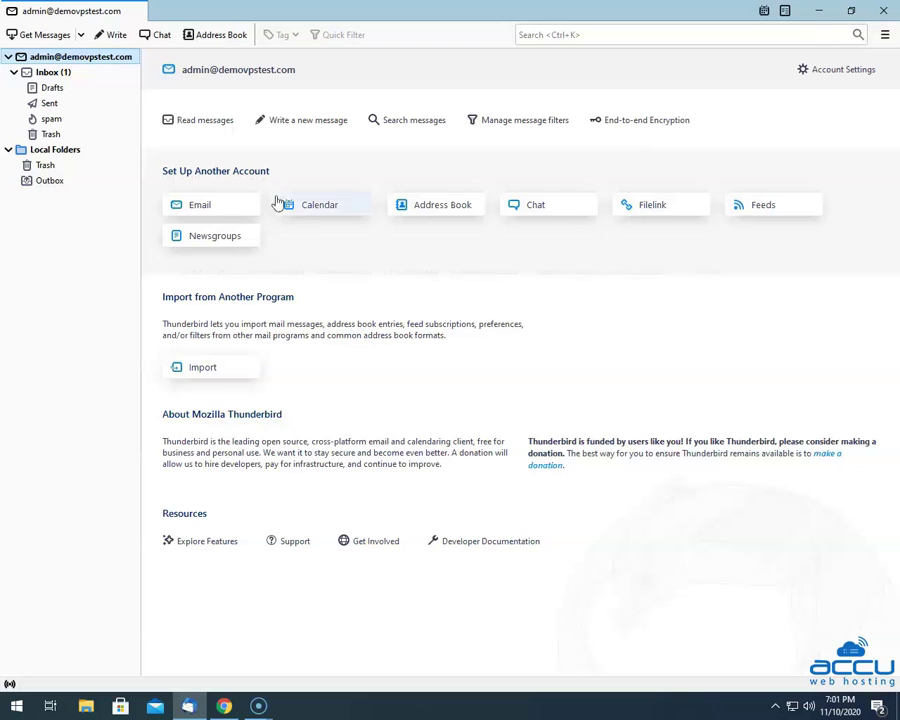
Start an existing email account setup, entering the user's full name, email address and password.
{"action": "left_click", "coordinate": [205, 207]}
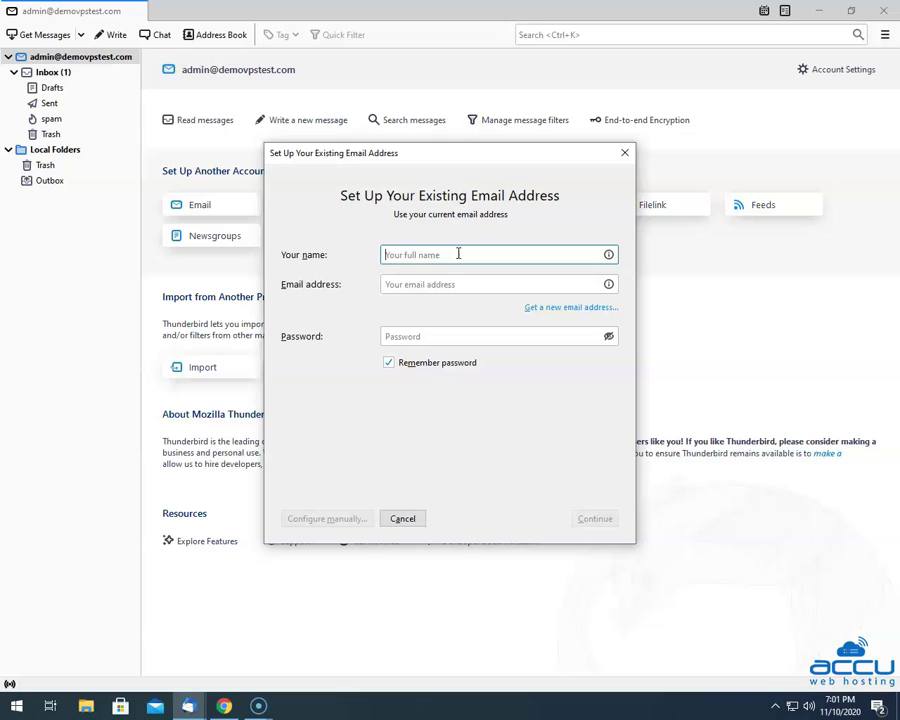
{"action": "type", "text": "Nick R"}
{"action": "left_click", "coordinate": [487, 286]}
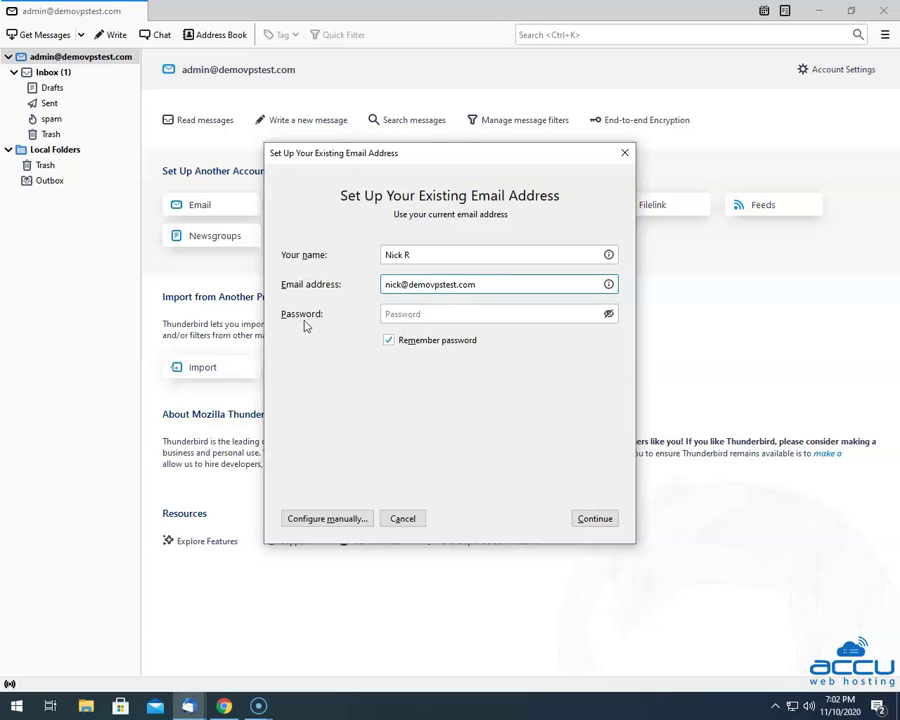
{"action": "left_click", "coordinate": [397, 314]}
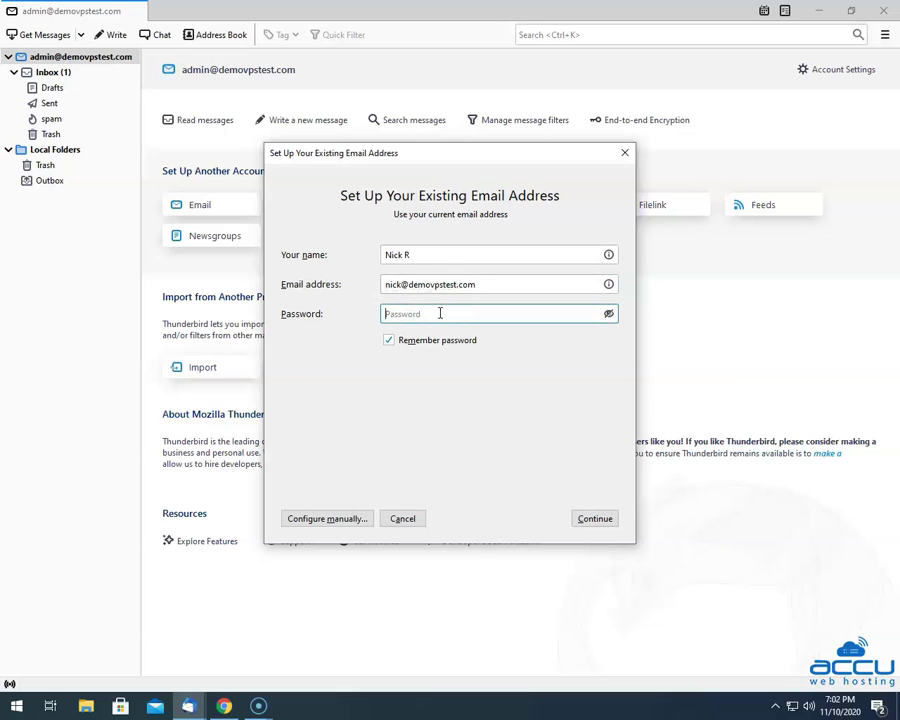
{"action": "type", "text": "*"}
Keep the password remembered and let Thunderbird detect IMAP/SMTP settings on mail.demovpstest.com.
{"action": "left_click", "coordinate": [386, 342]}
{"action": "left_click", "coordinate": [596, 522]}
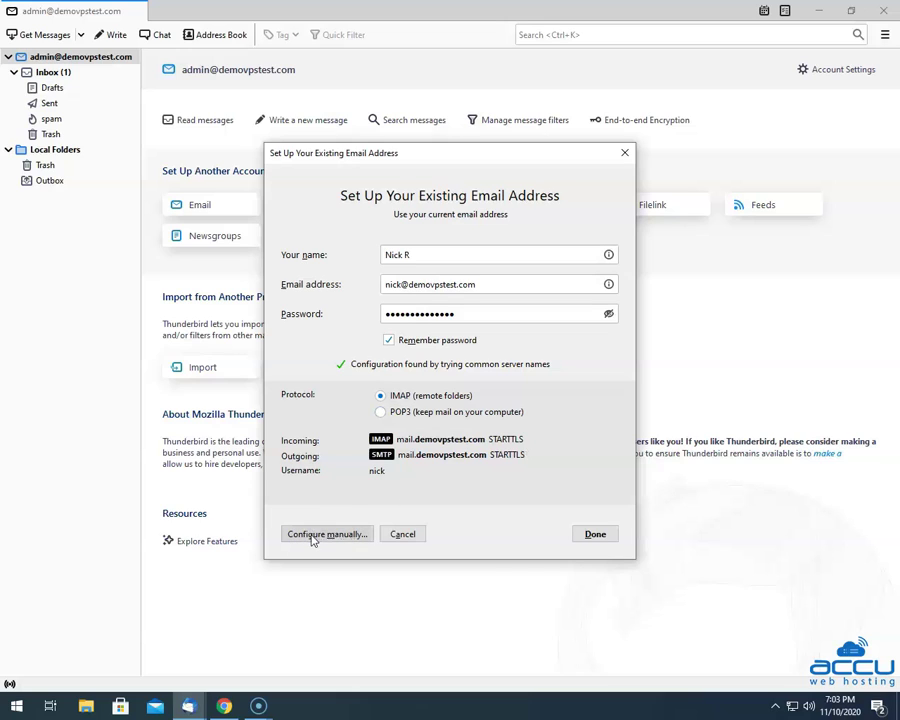
Switch to manual configuration and change the incoming protocol from IMAP to POP3.
{"action": "left_click", "coordinate": [312, 535]}
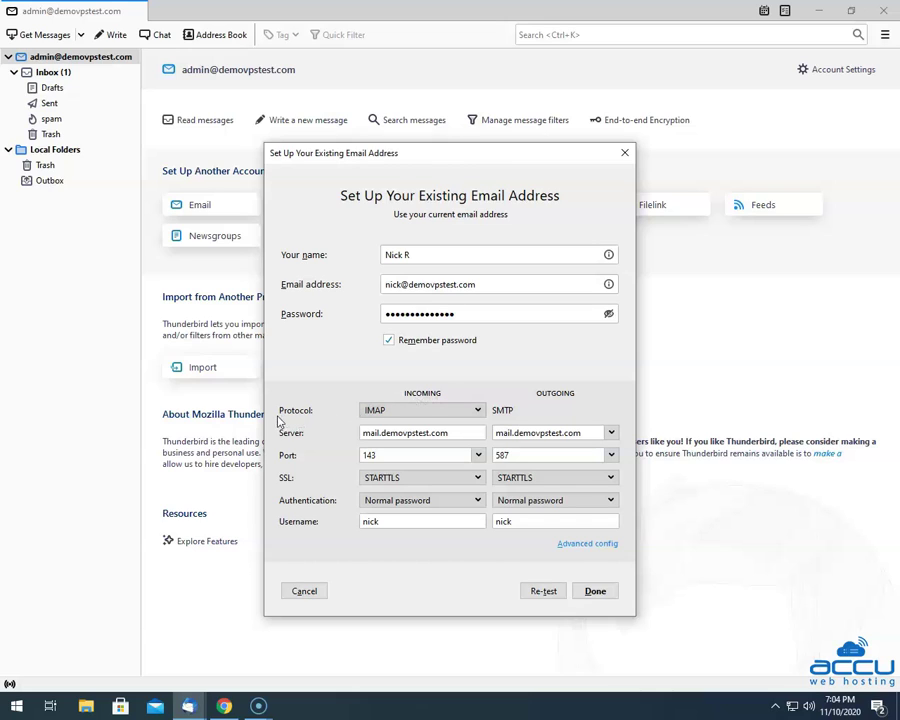
{"action": "left_click", "coordinate": [463, 414]}
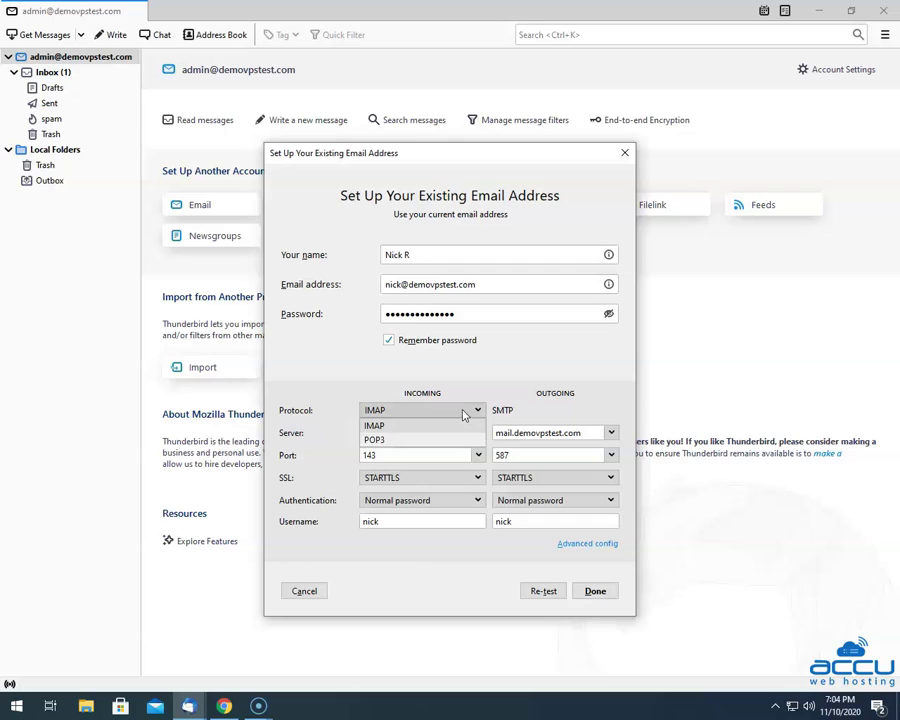
{"action": "left_click", "coordinate": [378, 439]}
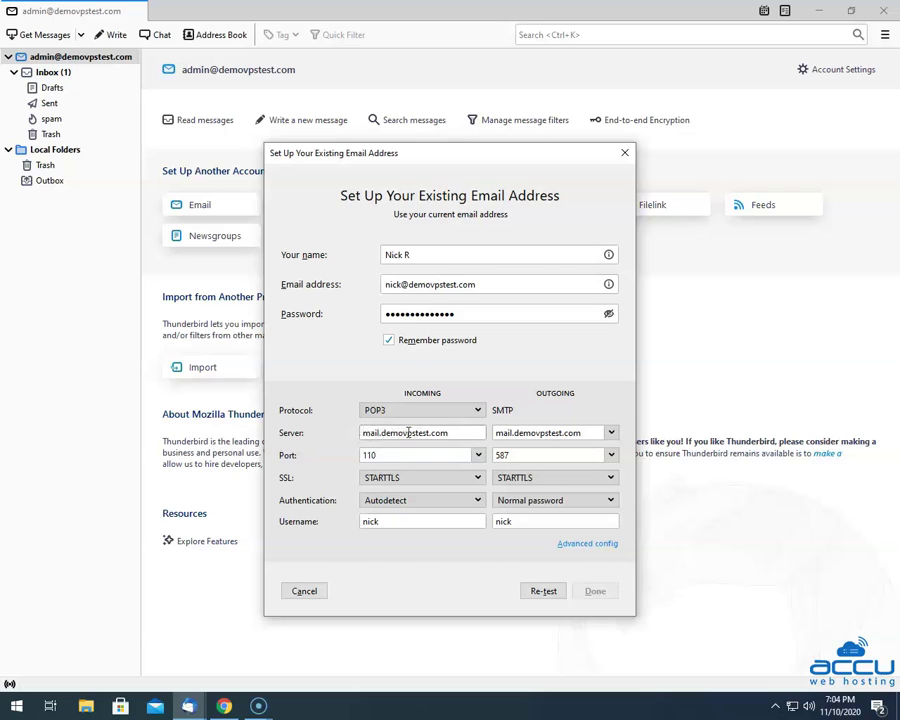
{"action": "left_click", "coordinate": [461, 433]}
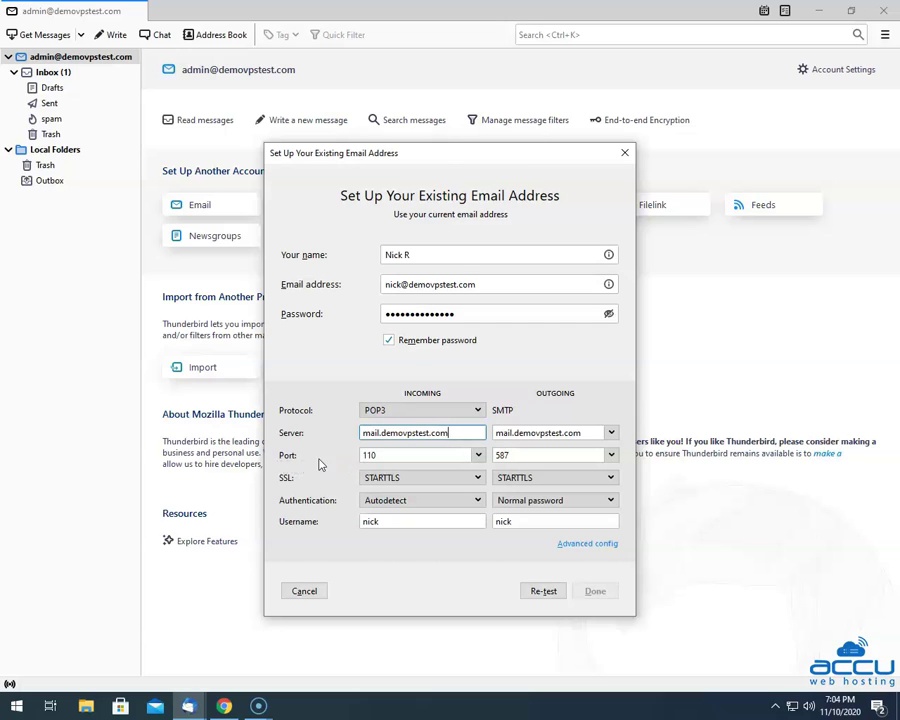
Set incoming POP3 to port 110, SSL None, and Normal password authentication.
{"action": "left_click", "coordinate": [478, 455]}
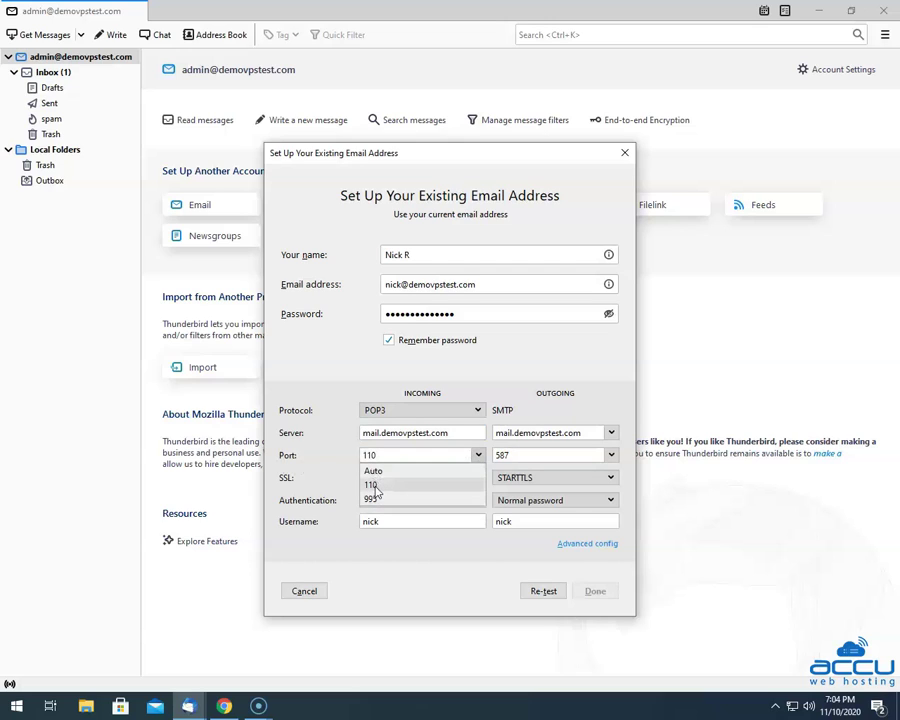
{"action": "left_click", "coordinate": [372, 484]}
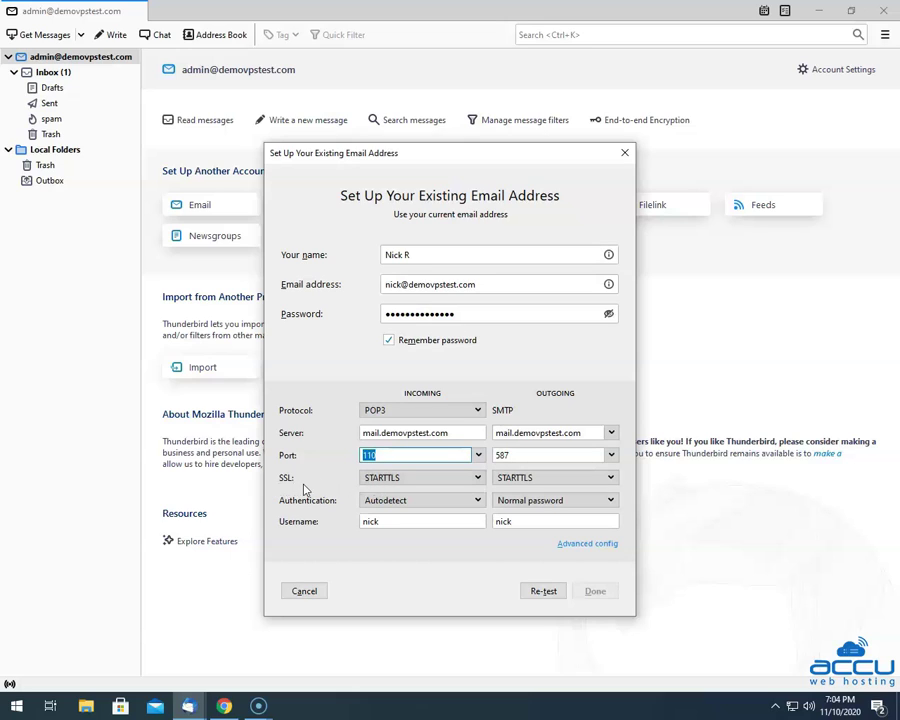
{"action": "left_click", "coordinate": [478, 480]}
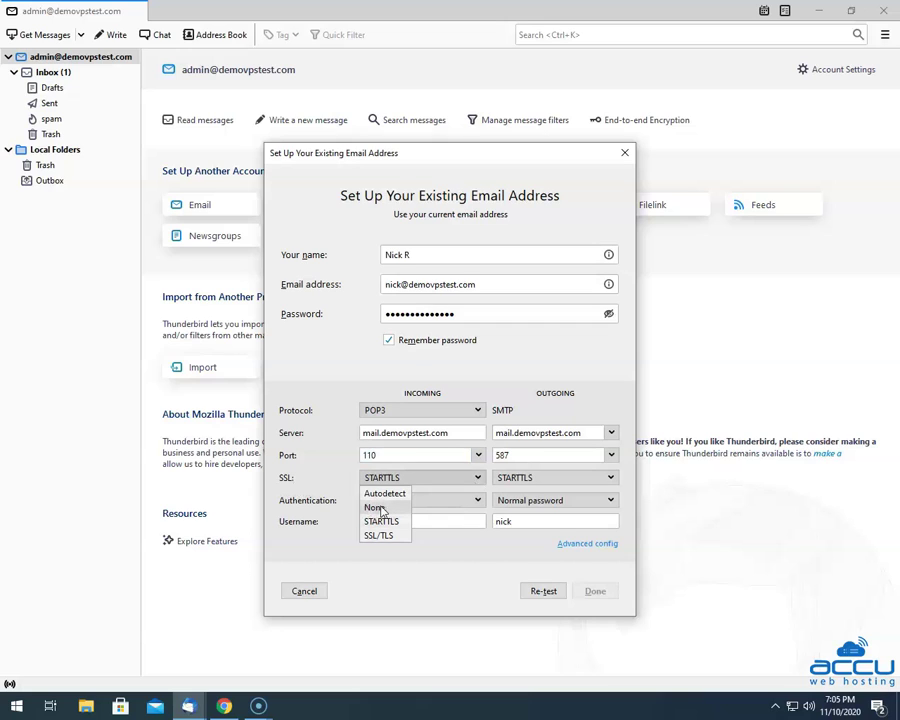
{"action": "left_click", "coordinate": [380, 508]}
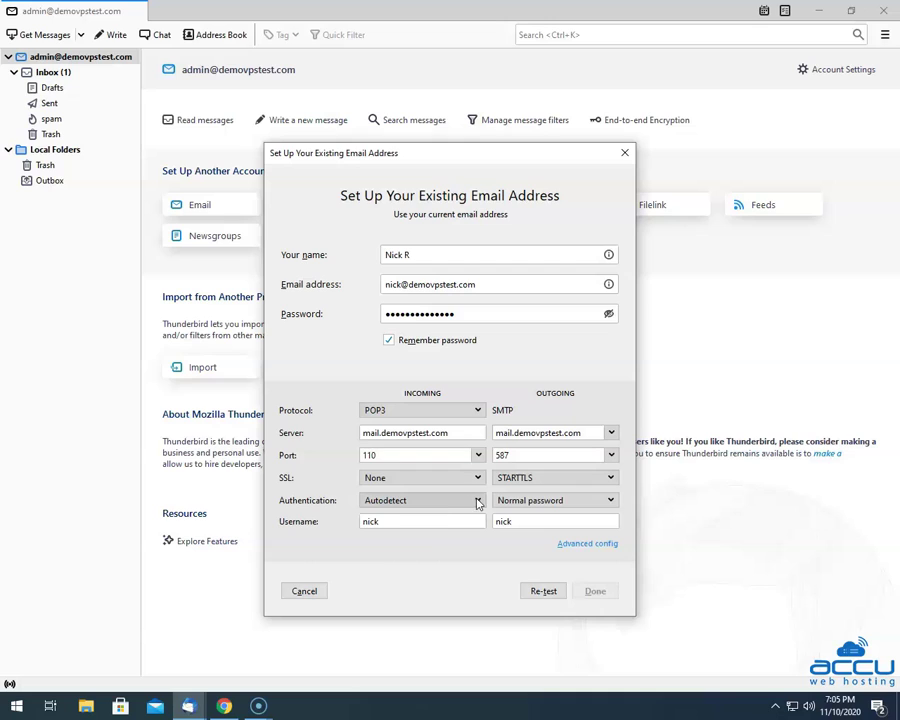
{"action": "left_click", "coordinate": [440, 503]}
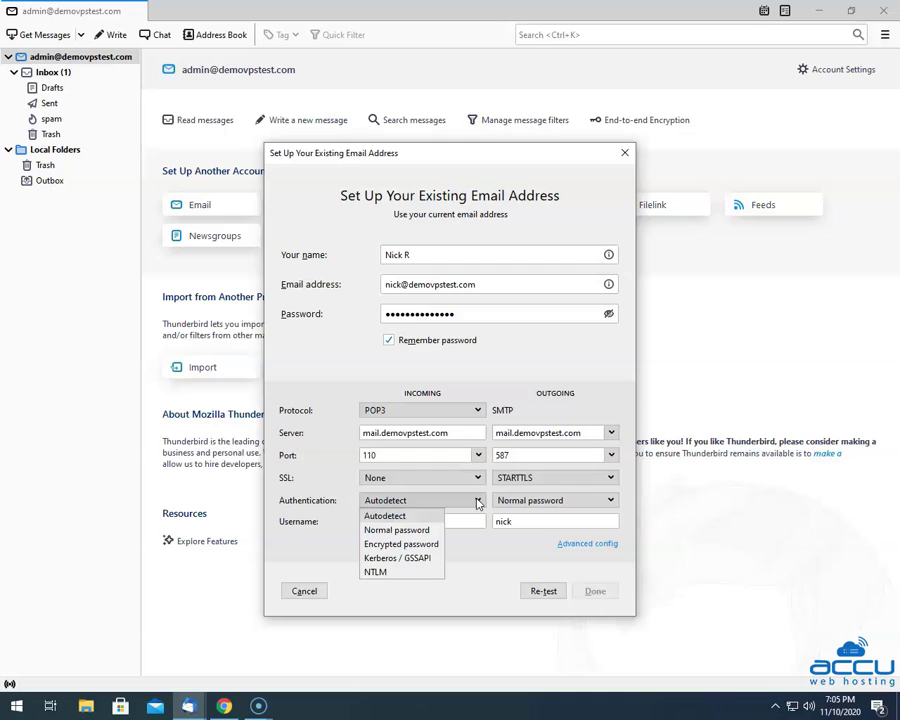
{"action": "left_click", "coordinate": [397, 531]}
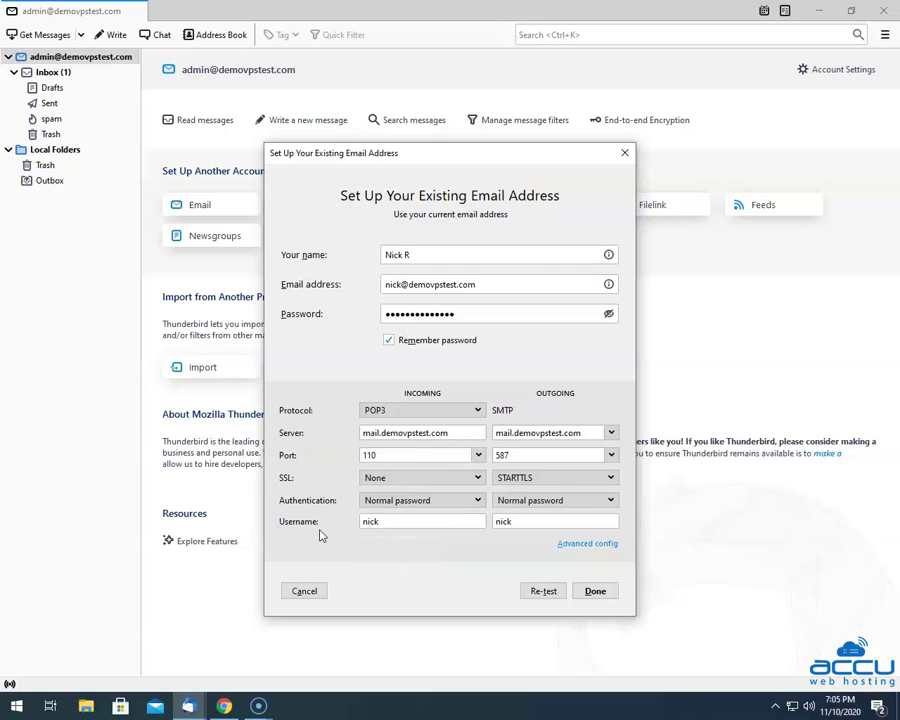
Replace the short incoming username with the account's full email address.
{"action": "left_click", "coordinate": [403, 521]}
{"action": "key", "text": "ctrl+a"}
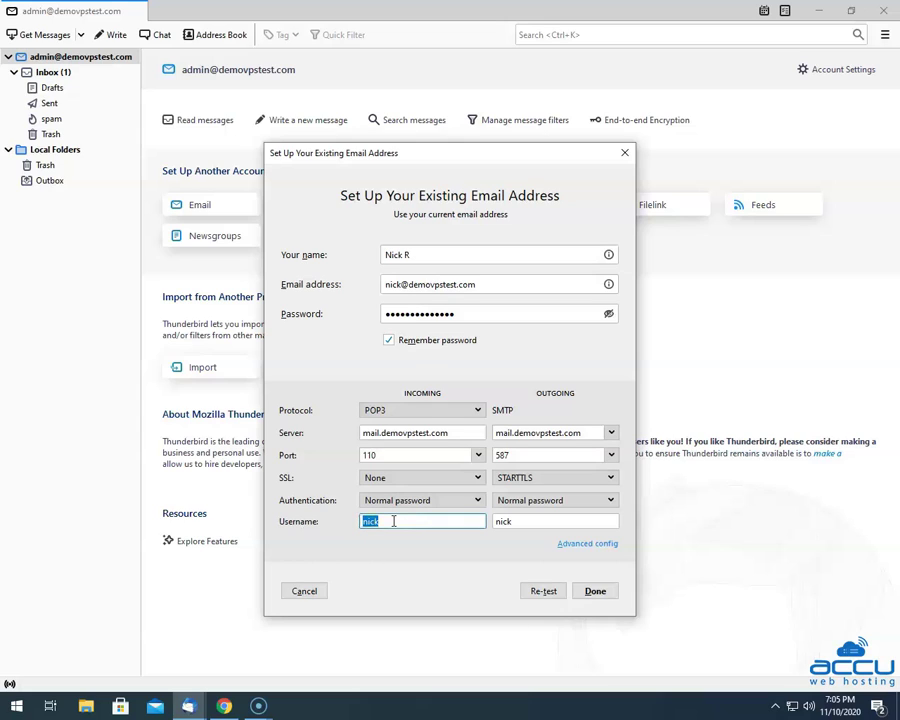
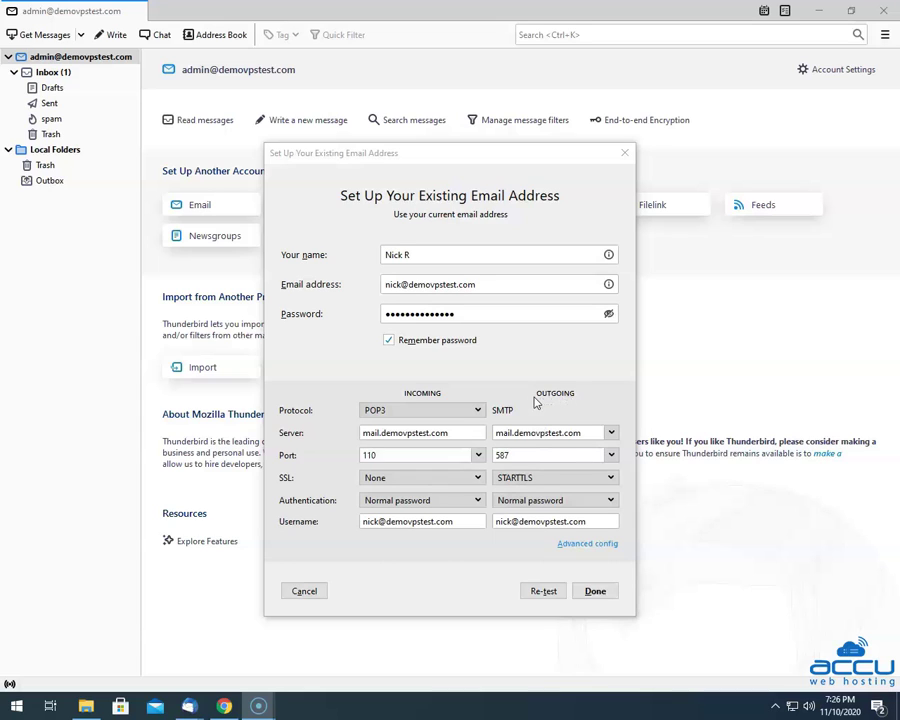
Check the incoming and outgoing server names, then bring up the outgoing SMTP port list.
{"action": "left_click", "coordinate": [288, 443]}
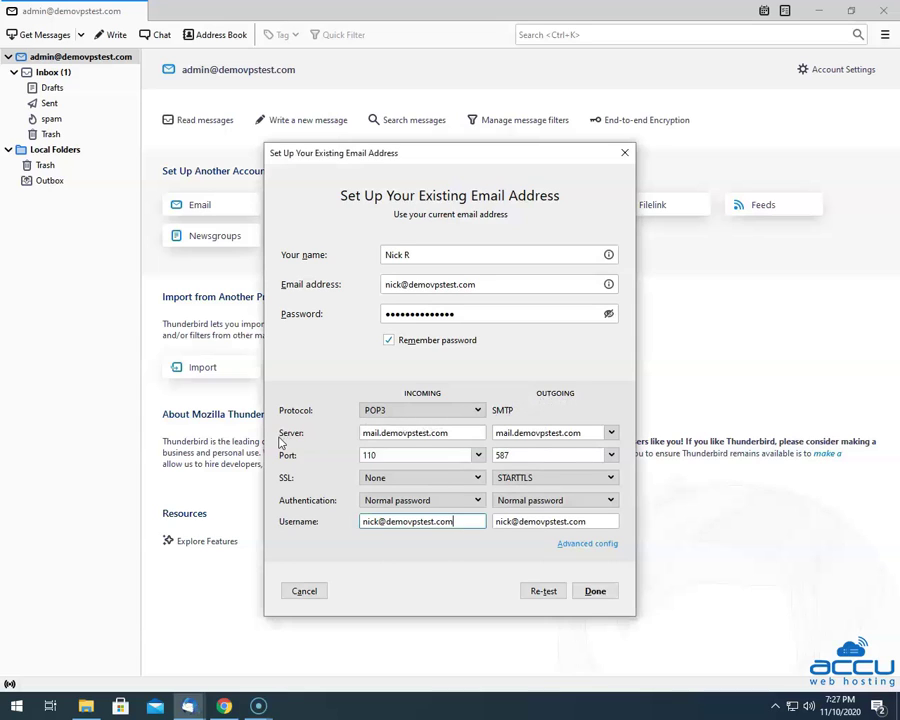
{"action": "left_click", "coordinate": [497, 432]}
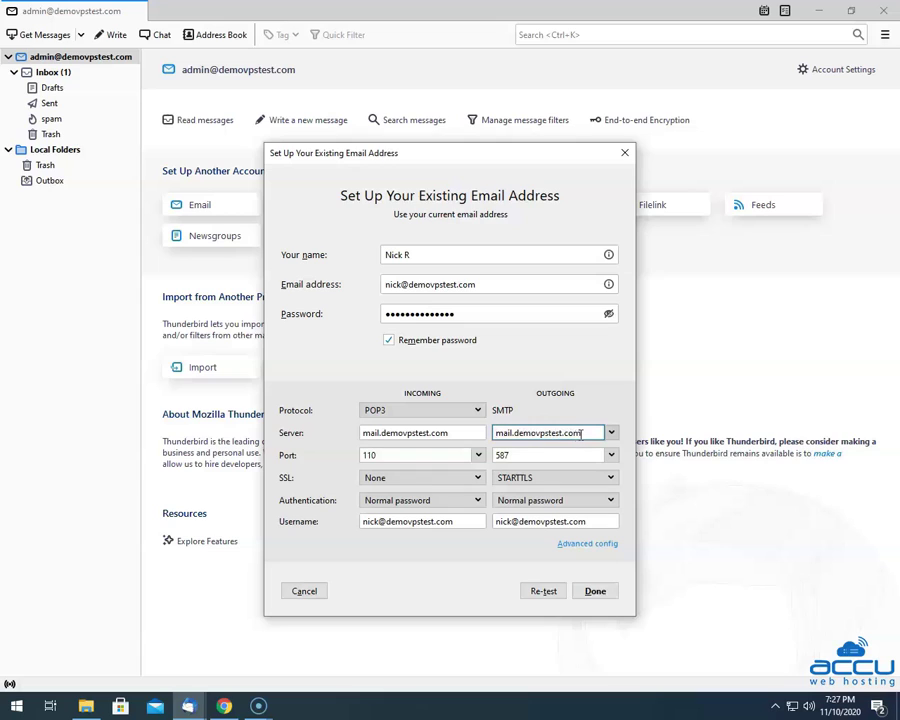
{"action": "left_click", "coordinate": [362, 433]}
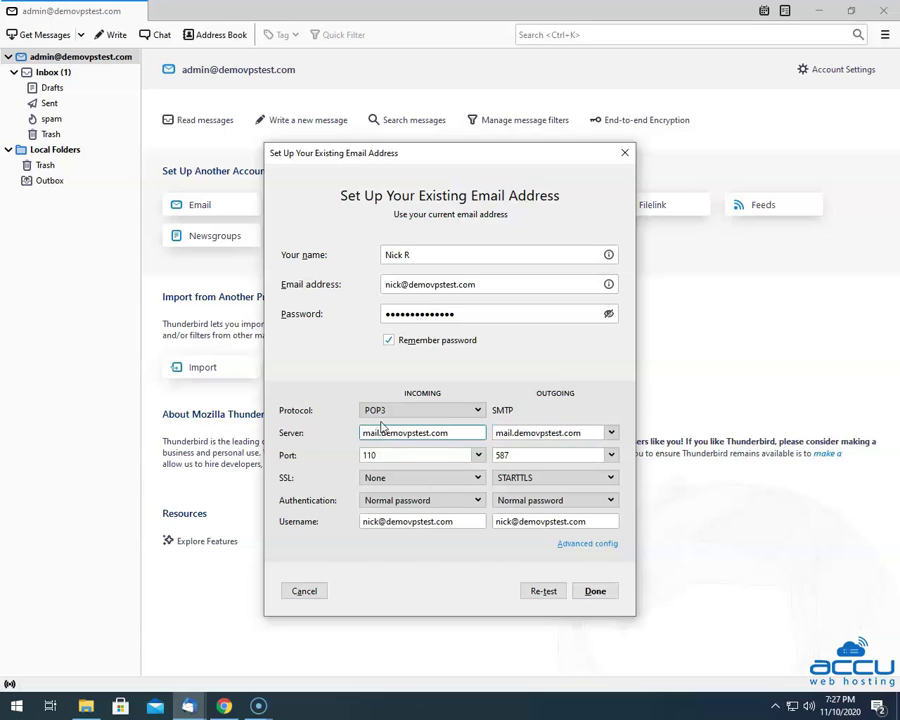
{"action": "left_click", "coordinate": [496, 433]}
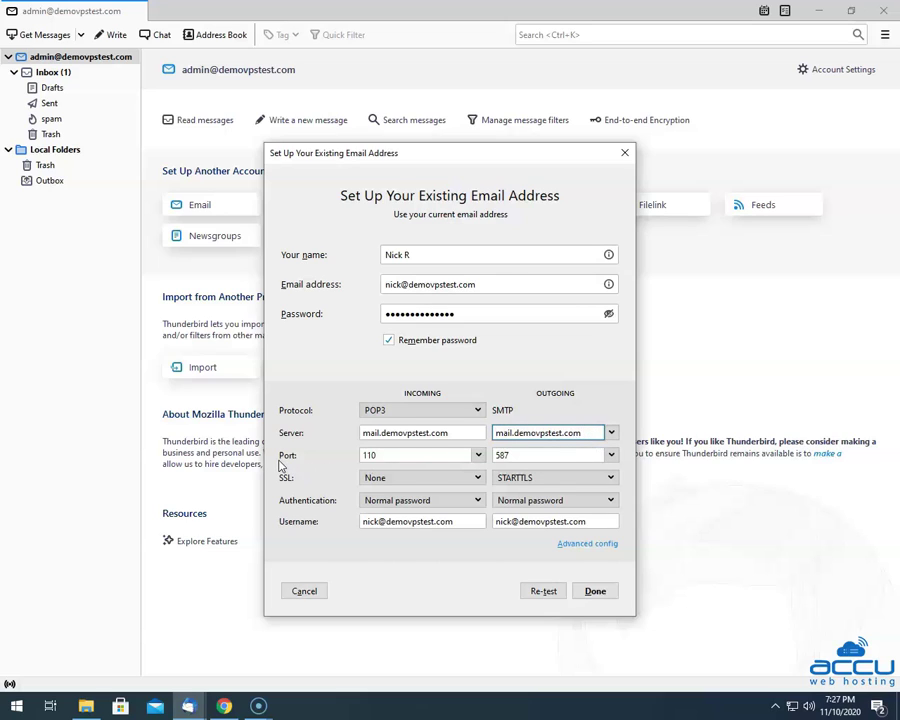
{"action": "left_click", "coordinate": [611, 455]}
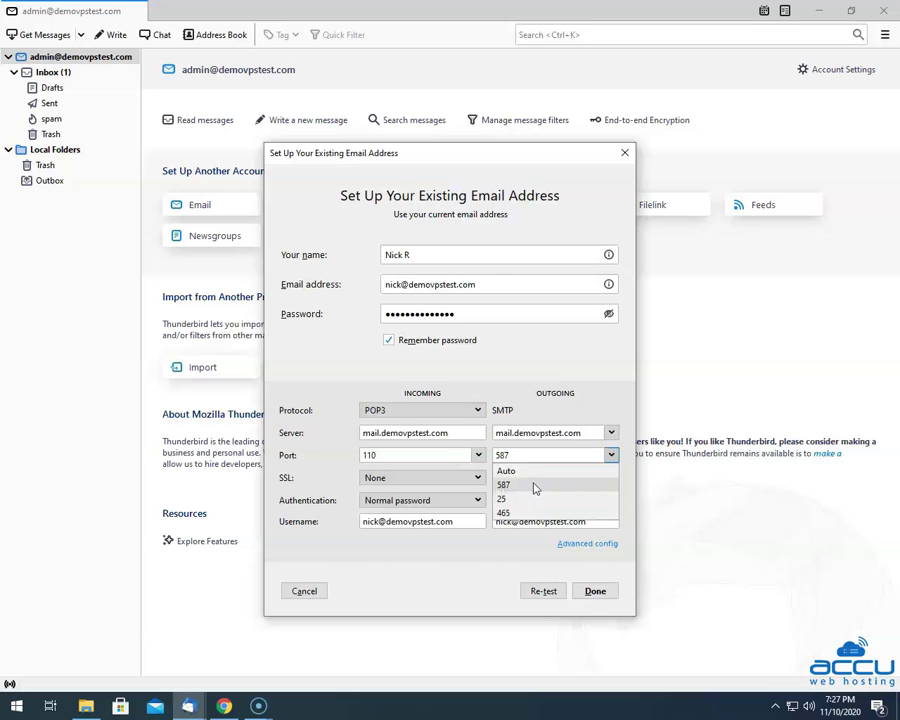
Set outgoing SMTP to port 587, SSL None, and Normal password authentication.
{"action": "left_click", "coordinate": [535, 486]}
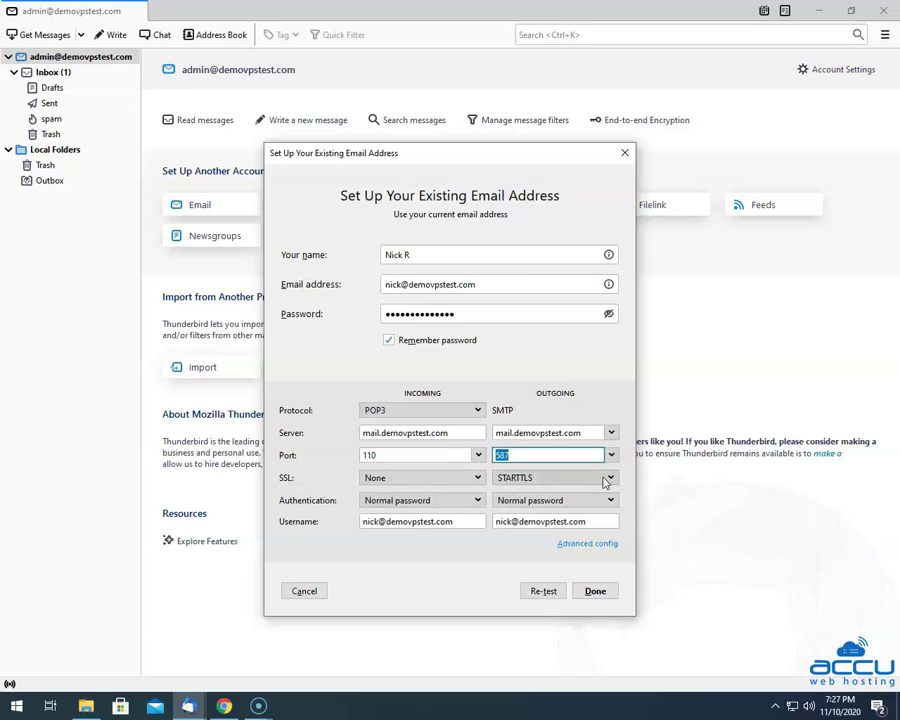
{"action": "left_click", "coordinate": [608, 478]}
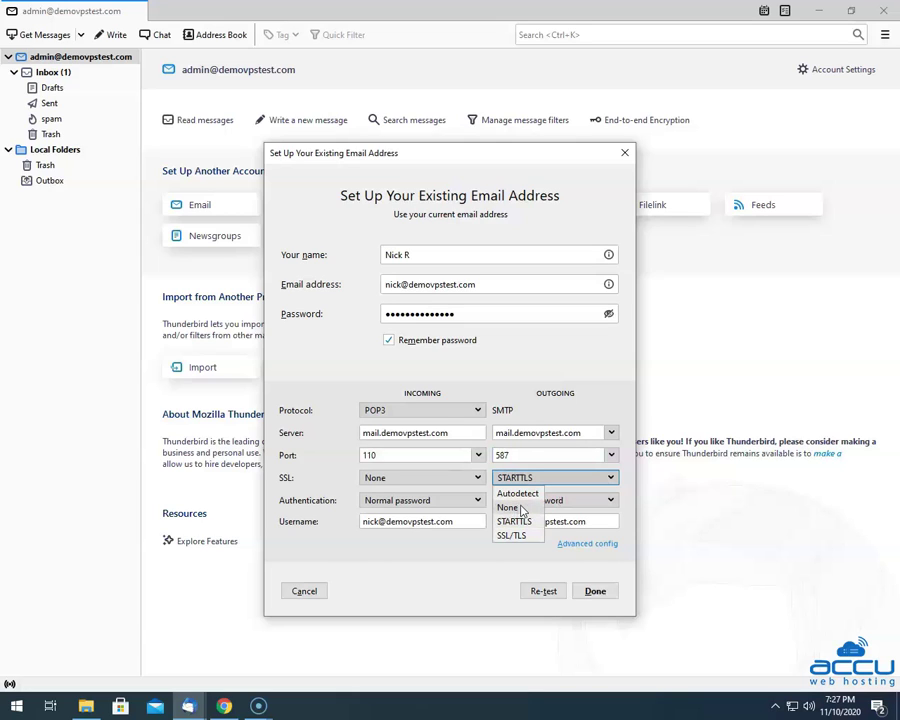
{"action": "left_click", "coordinate": [509, 507]}
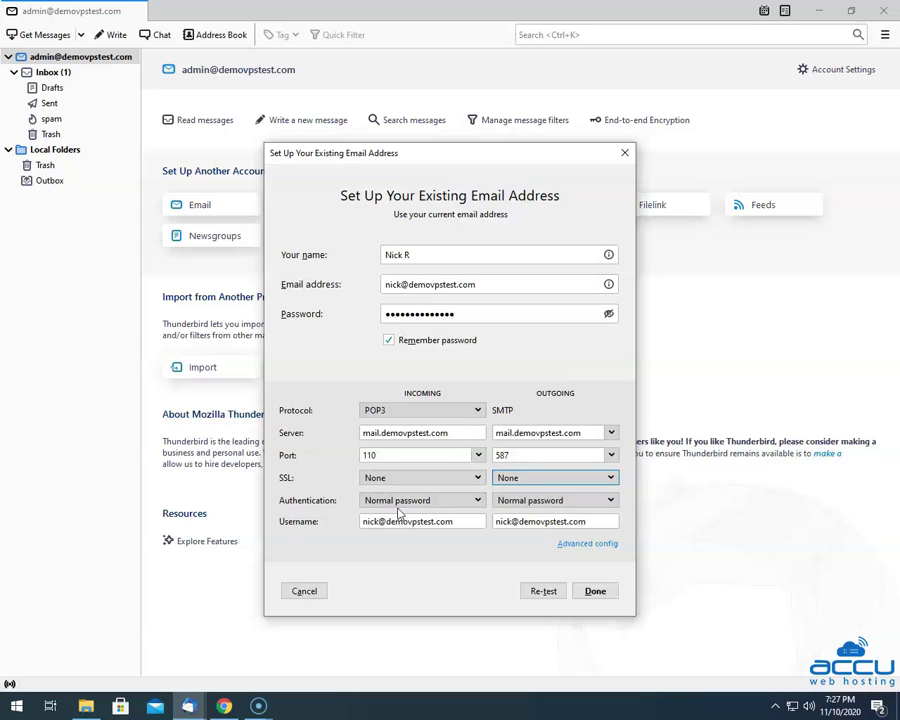
{"action": "left_click", "coordinate": [595, 501]}
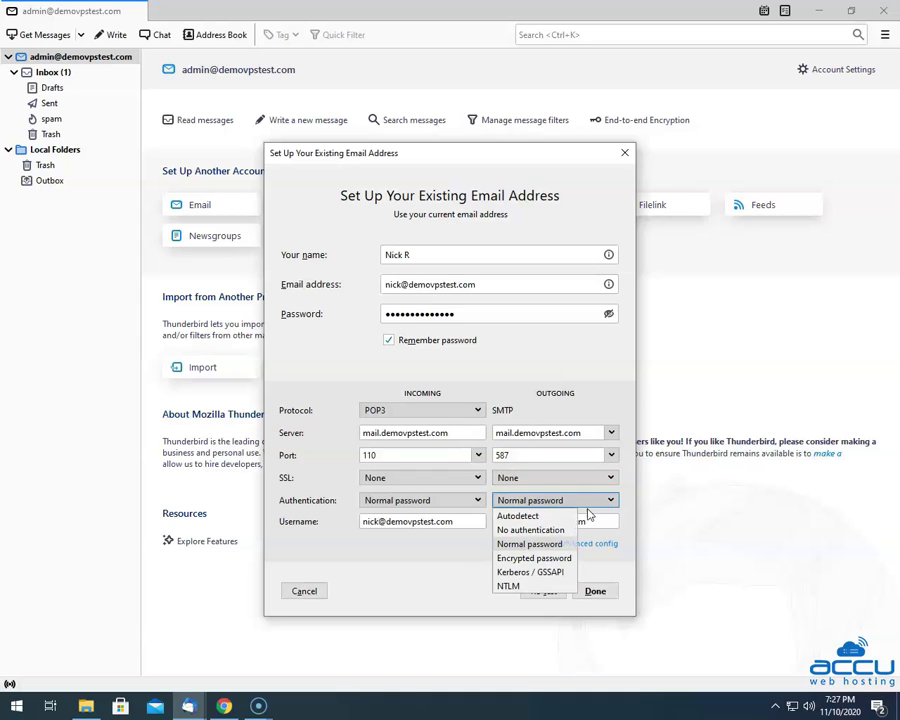
{"action": "left_click", "coordinate": [526, 544]}
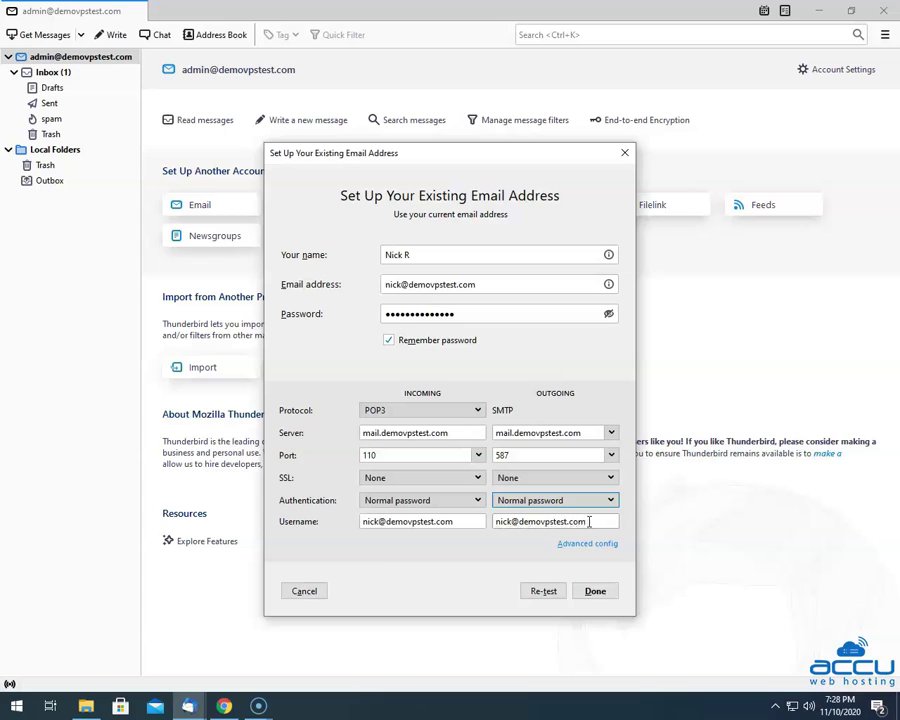
Check the outgoing username and re-test the manual POP3/SMTP settings against the server.
{"action": "left_click", "coordinate": [494, 521]}
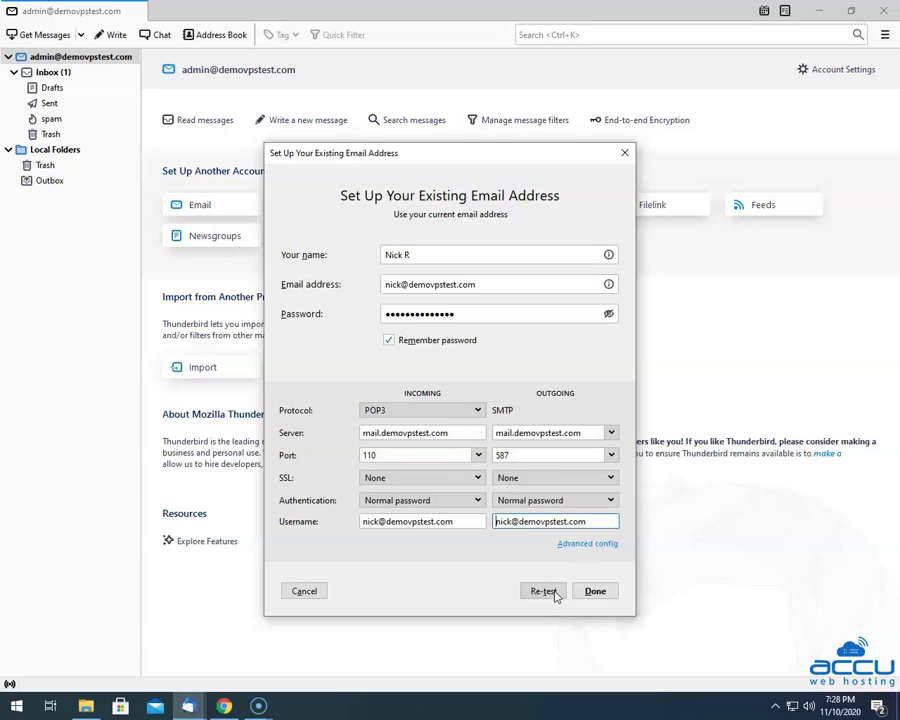
{"action": "left_click", "coordinate": [553, 592]}
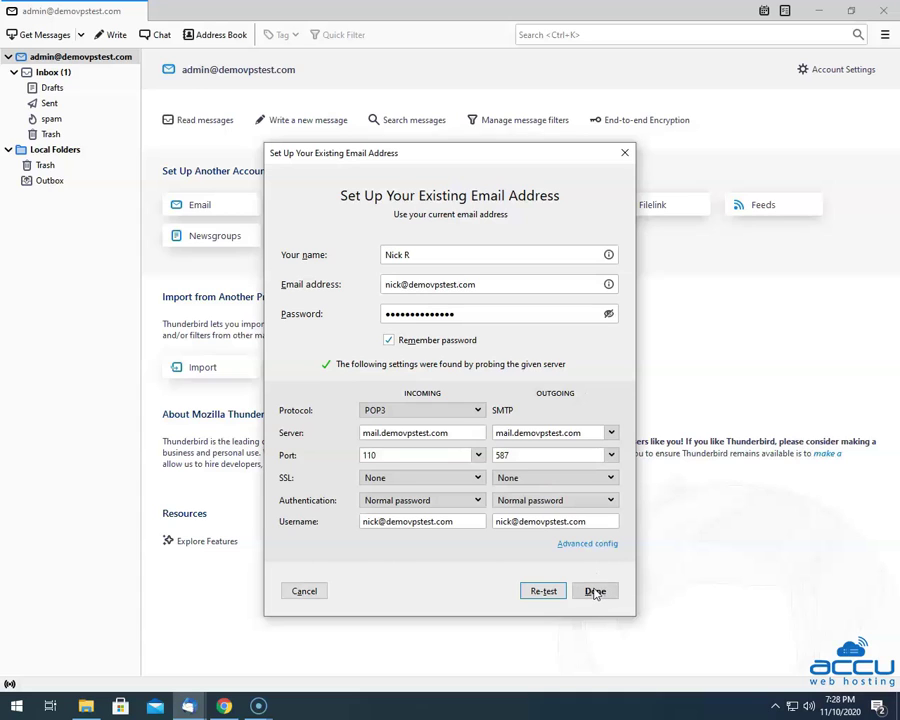
Finish the account, accepting the unencrypted-connection warning with 'I understand the risks.'.
{"action": "left_click", "coordinate": [595, 591]}
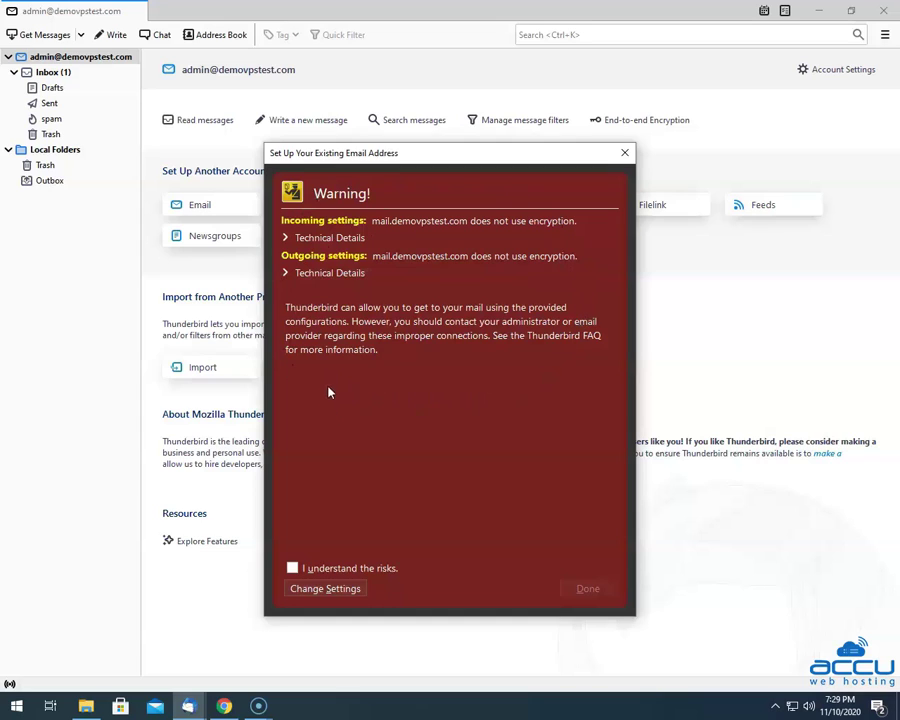
{"action": "left_click", "coordinate": [293, 568]}
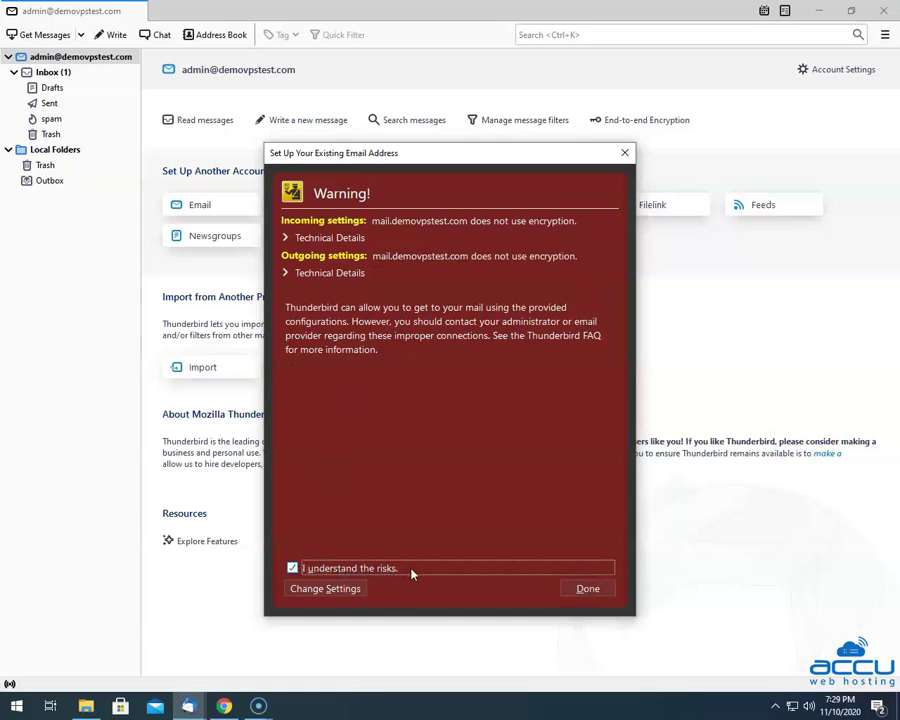
{"action": "left_click", "coordinate": [585, 589]}
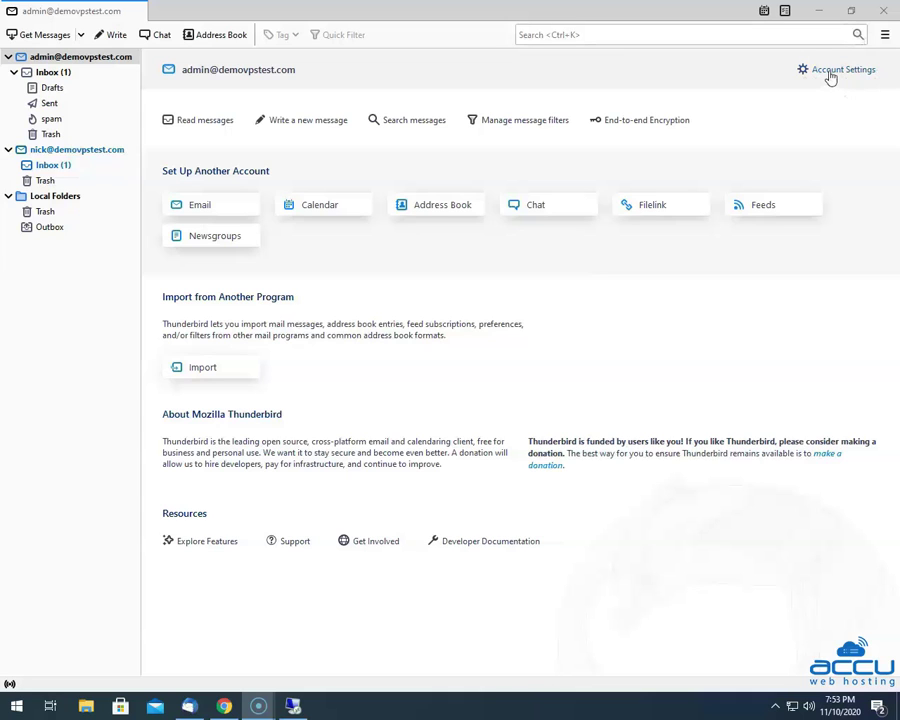
Open Account Settings and view the new account's POP server settings (port 110, no security).
{"action": "left_click", "coordinate": [831, 72]}
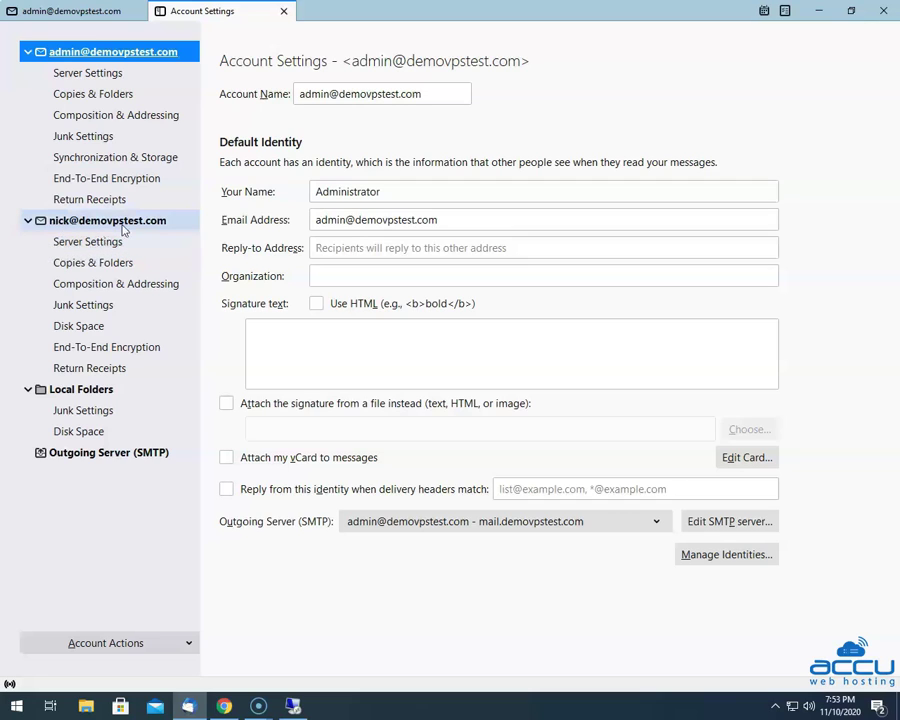
{"action": "left_click", "coordinate": [94, 249]}
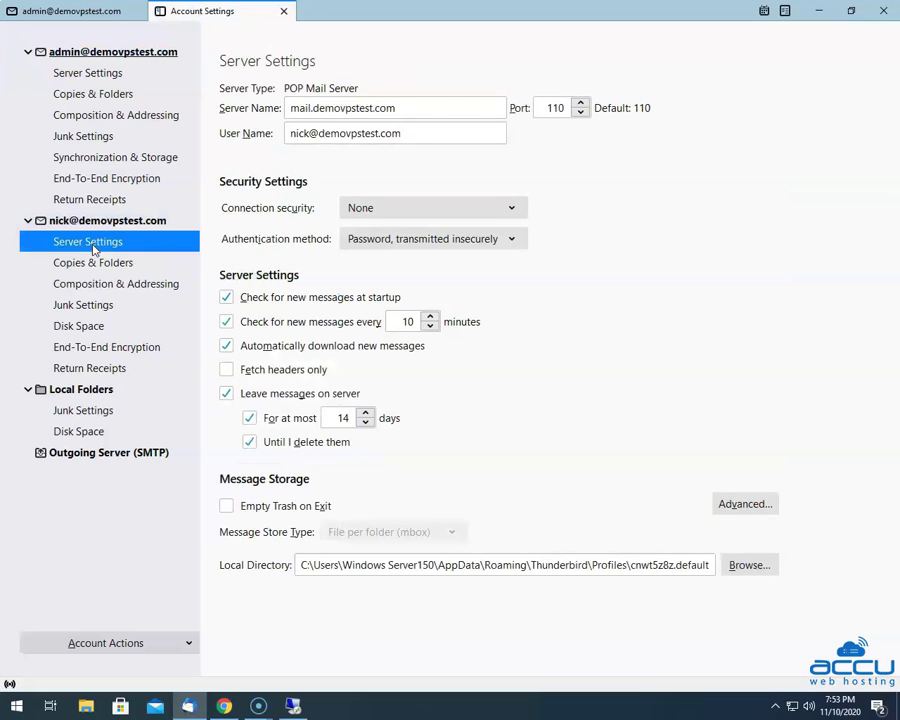